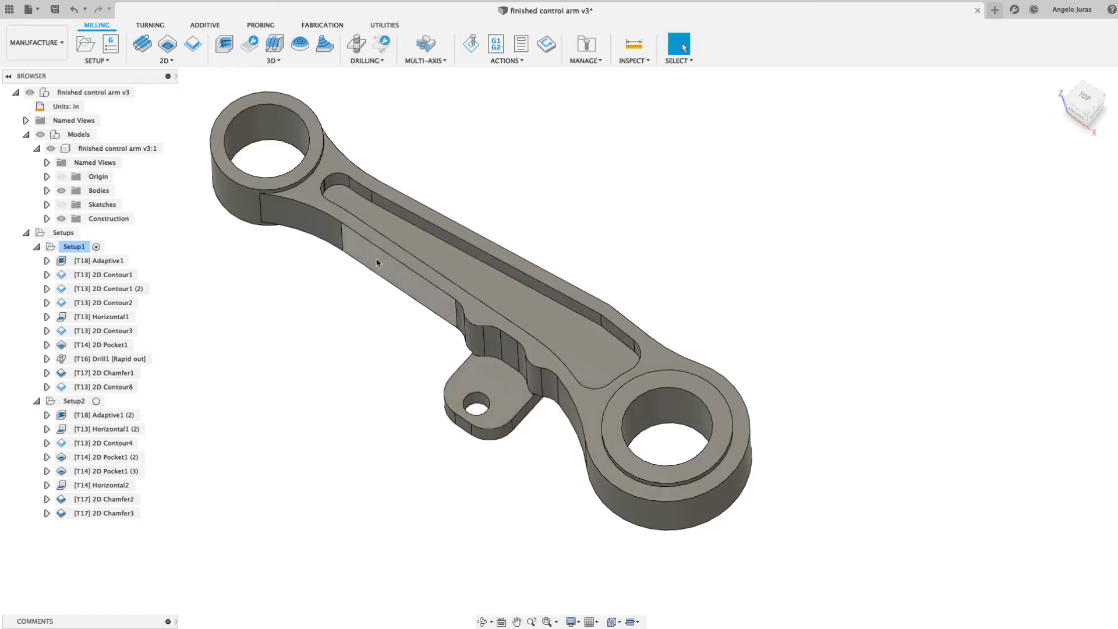
- Start a 2D Contour operation chaining the arm's outer outline
{"action": "left_click", "coordinate": [168, 62]}
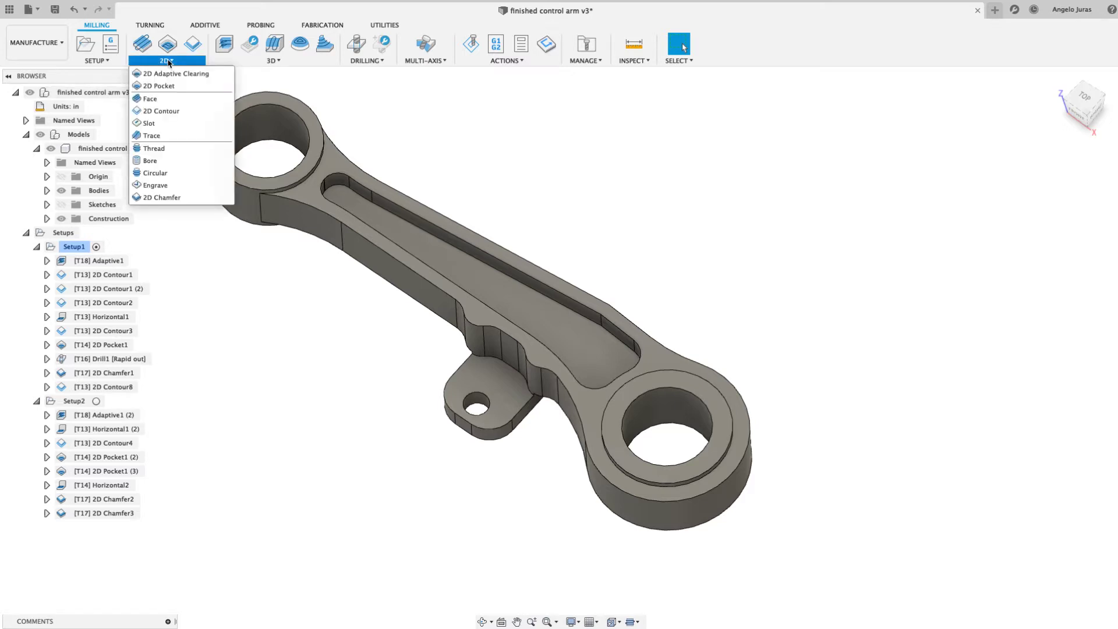
{"action": "left_click", "coordinate": [163, 111]}
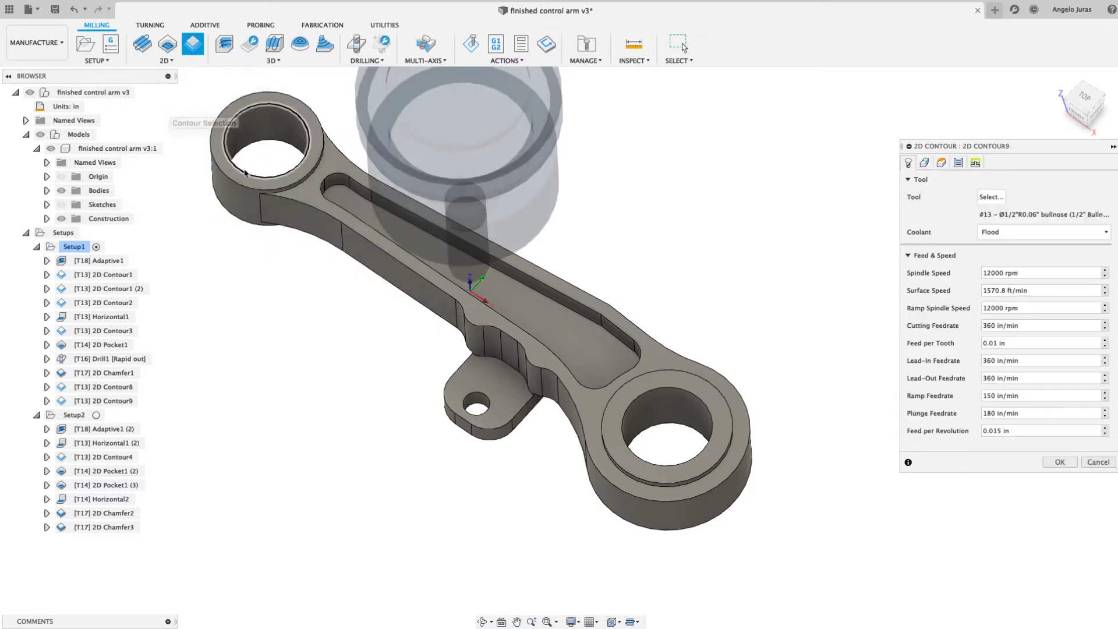
{"action": "left_click", "coordinate": [924, 162]}
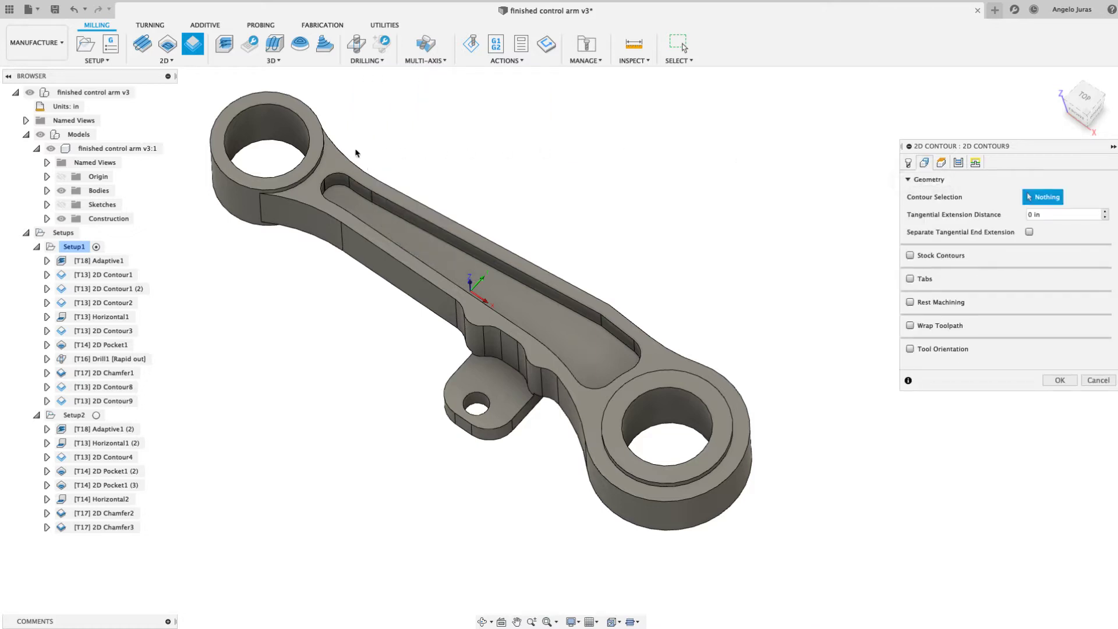
{"action": "left_click", "coordinate": [366, 170]}
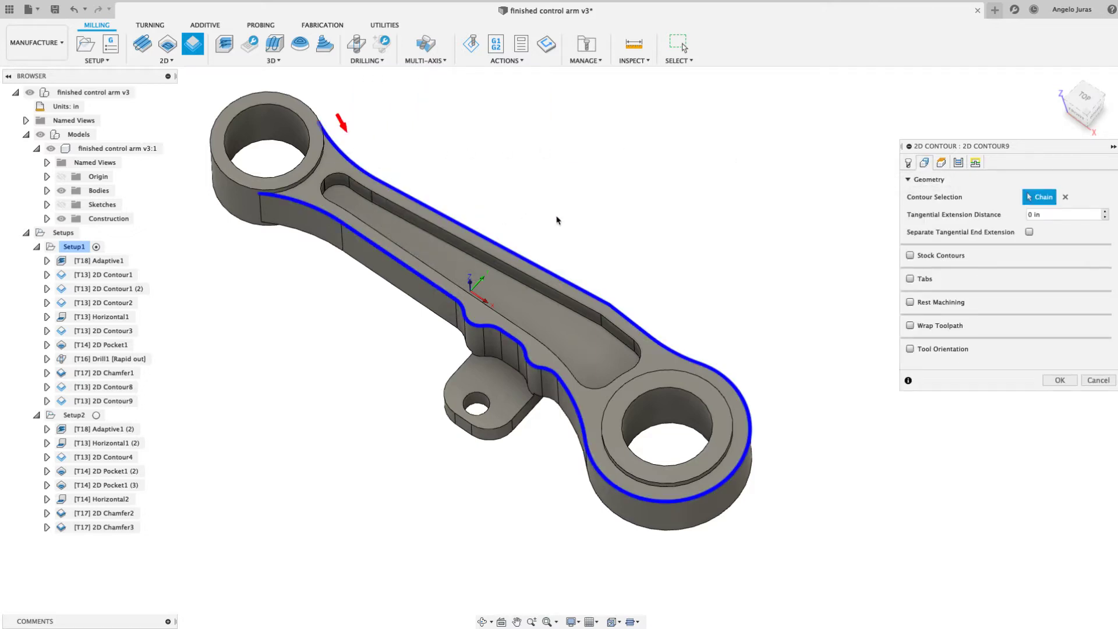
- Set the contour's Bottom Height From to Selection, using the small lug's top face
{"action": "left_click", "coordinate": [941, 163]}
{"action": "left_click", "coordinate": [963, 431]}
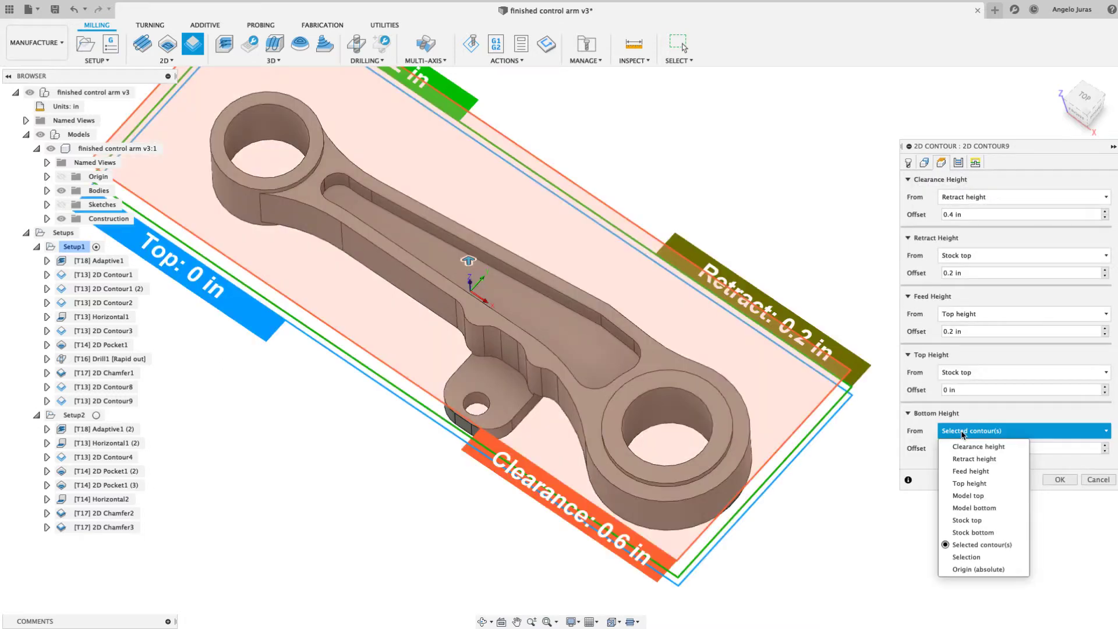
{"action": "left_click", "coordinate": [966, 557]}
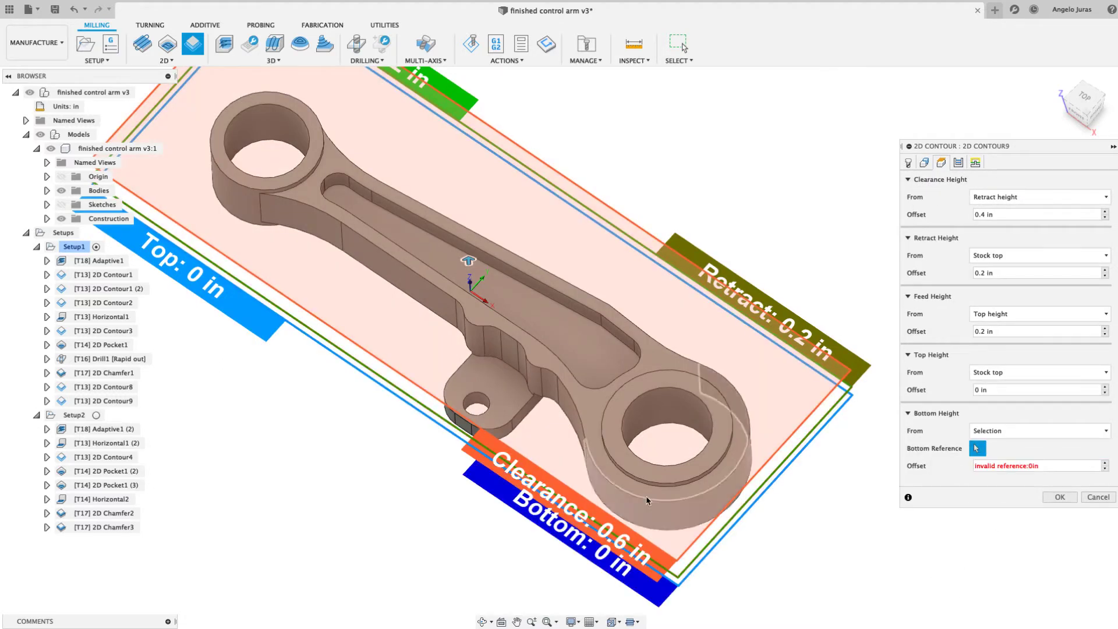
{"action": "left_click", "coordinate": [498, 392]}
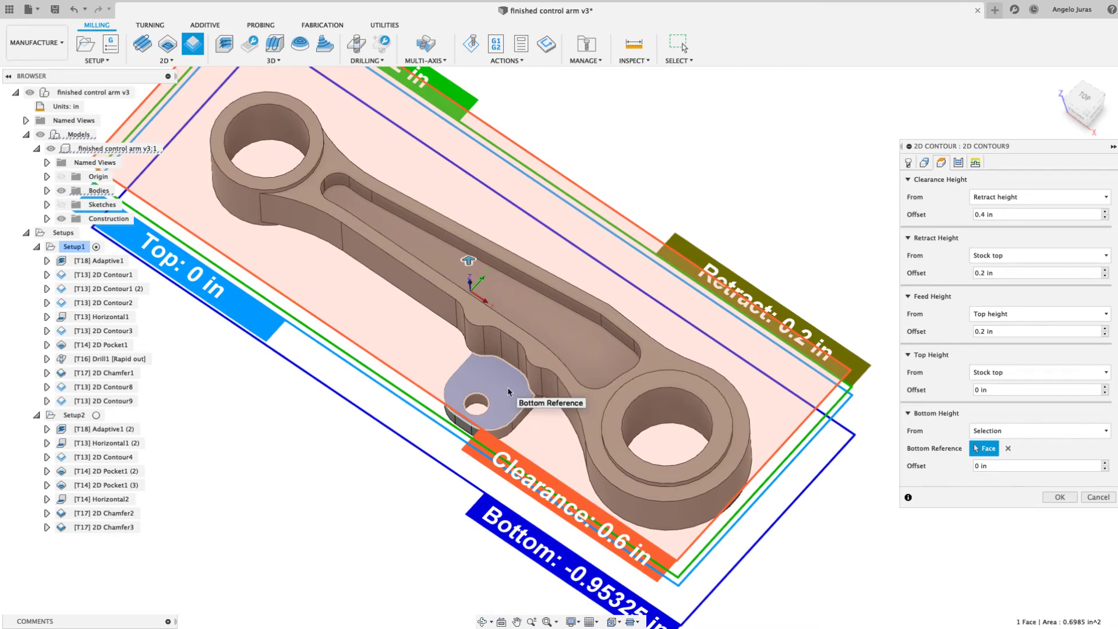
{"action": "left_click", "coordinate": [1052, 497]}
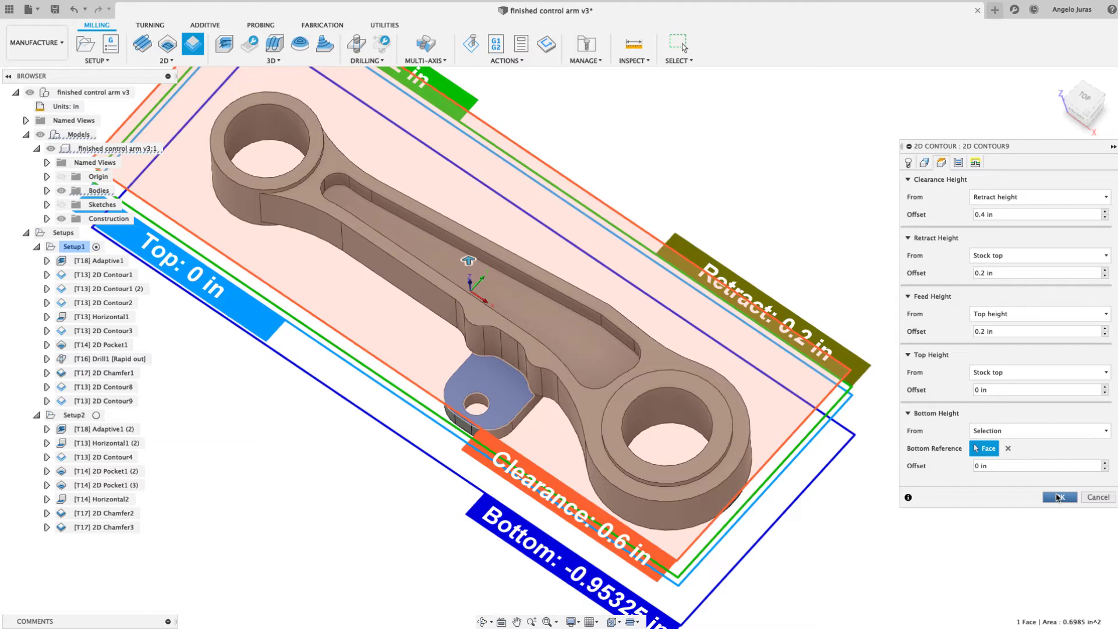
- Generate the 2D Contour9 toolpath and orbit the view to inspect it around the arm
{"action": "left_click", "coordinate": [1056, 498]}
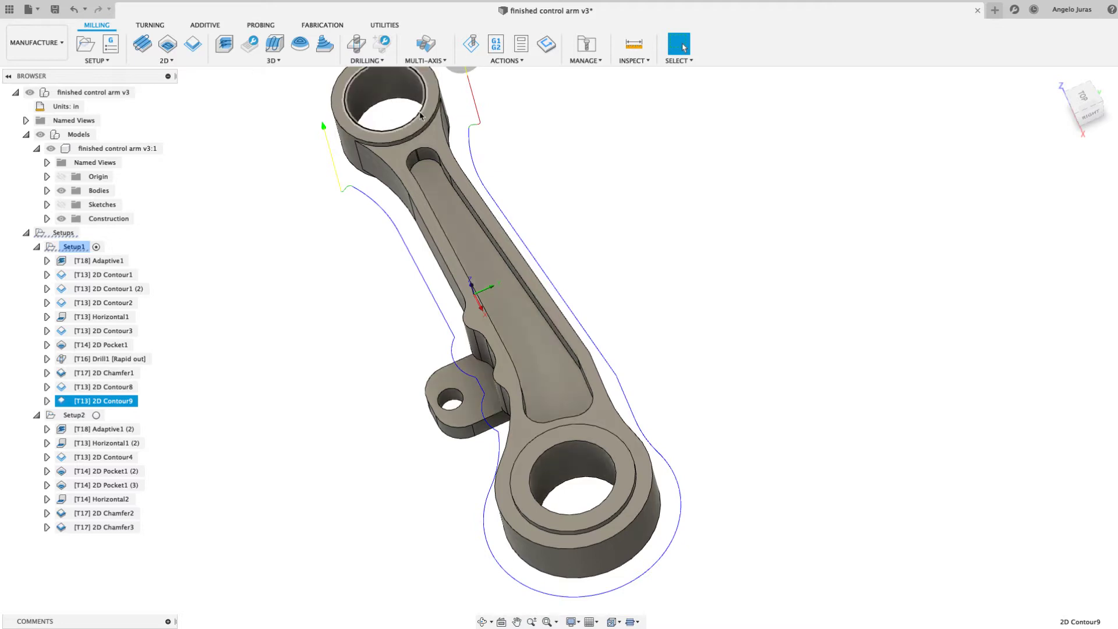
{"action": "middle_click_drag", "start_coordinate": [448, 420], "coordinate": [445, 135], "text": "shift"}
{"action": "middle_click_drag", "start_coordinate": [689, 450], "coordinate": [479, 382], "text": "shift"}
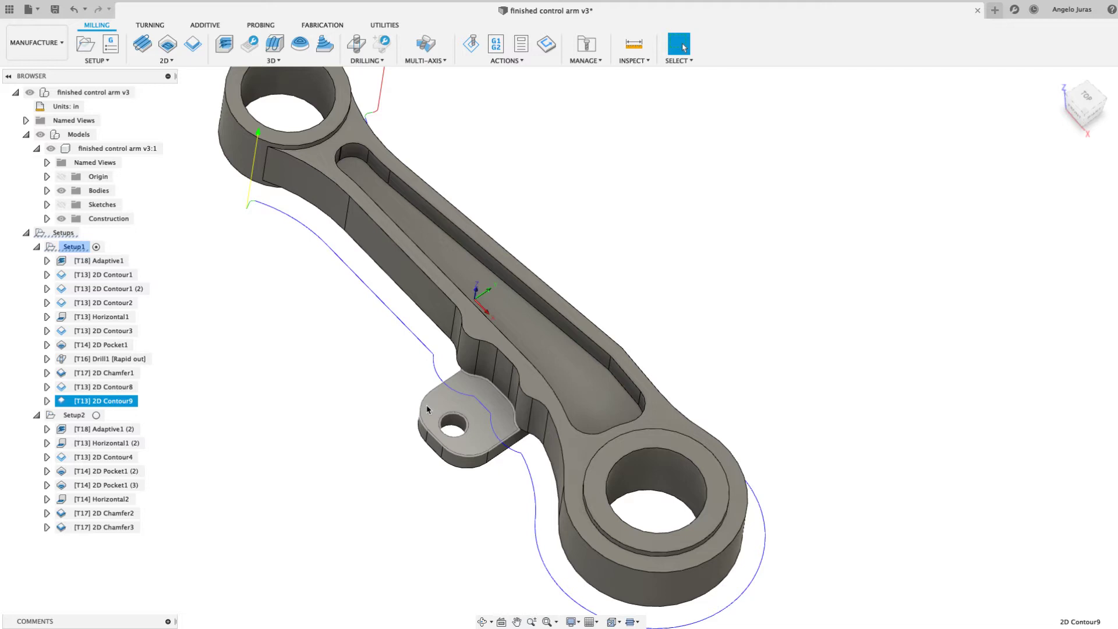
- Edit 2D Contour9 to enable Multiple Finishing Passes and open the Stepover expression
{"action": "right_click", "coordinate": [117, 401]}
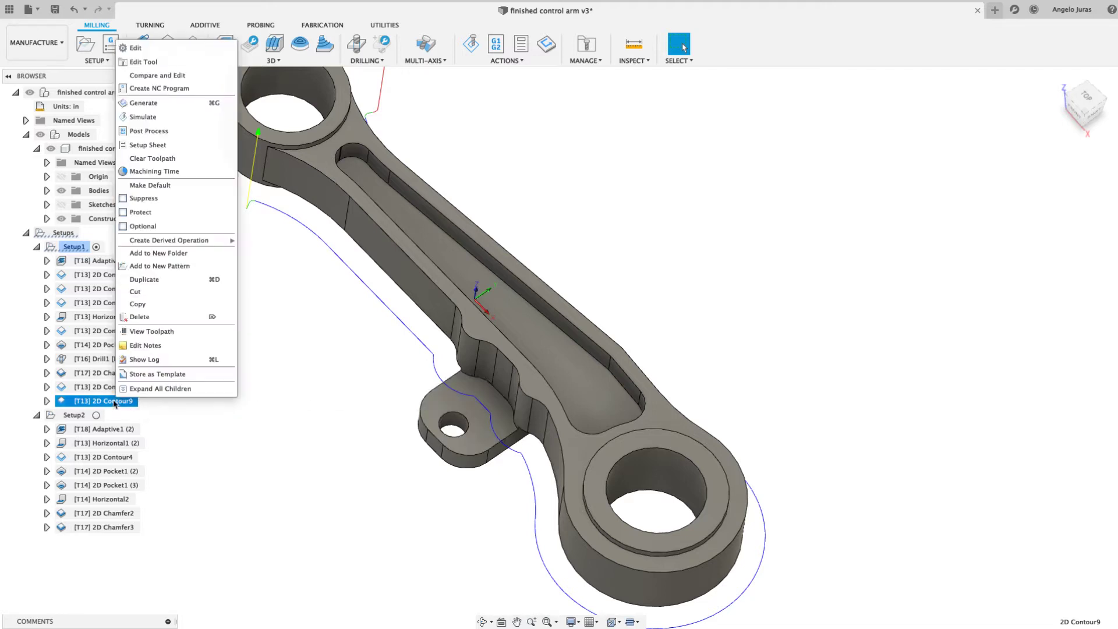
{"action": "left_click", "coordinate": [136, 48]}
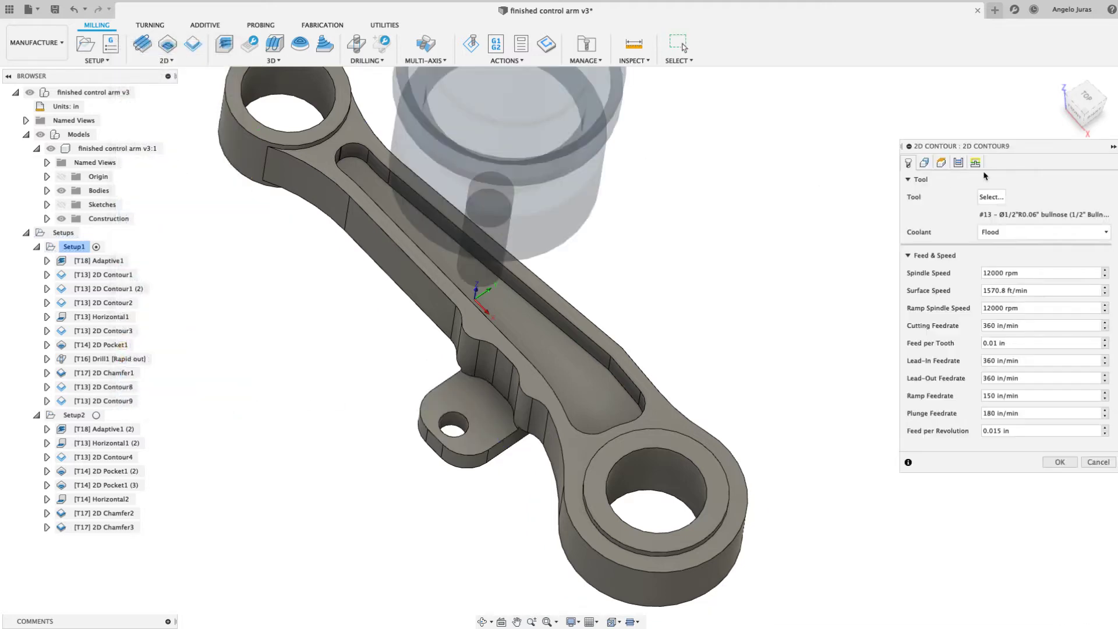
{"action": "left_click", "coordinate": [959, 163]}
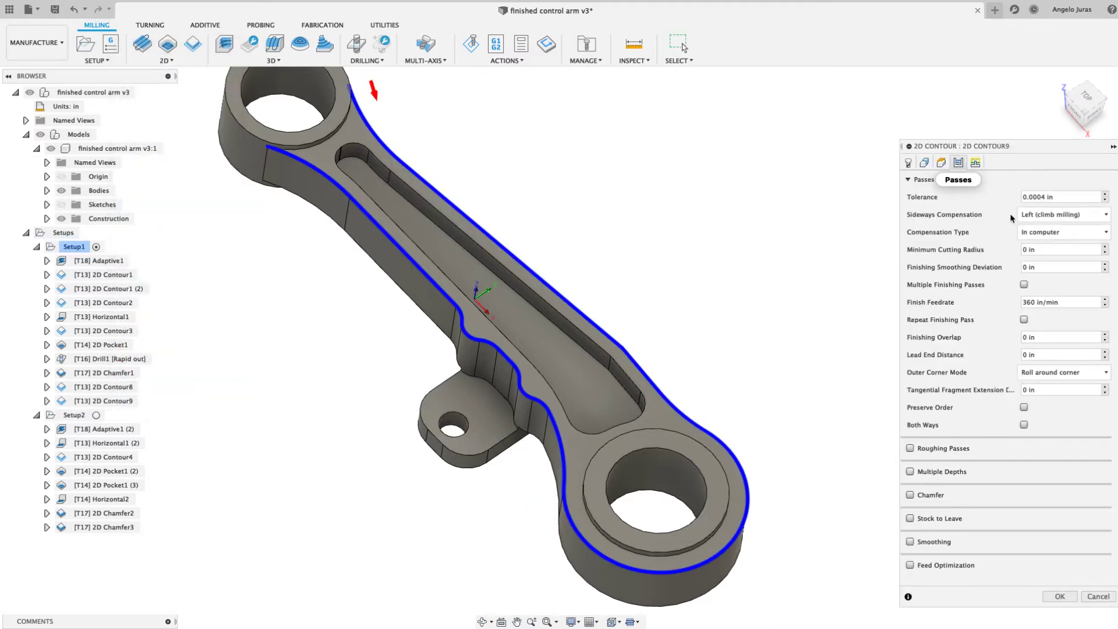
{"action": "left_click", "coordinate": [1024, 284]}
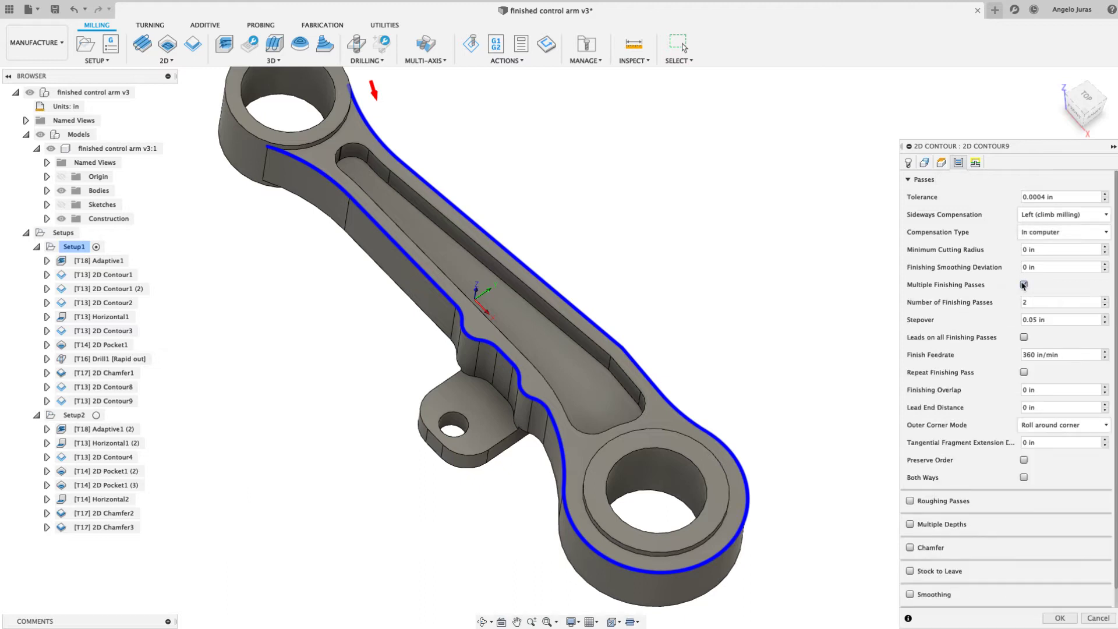
{"action": "right_click", "coordinate": [1053, 320]}
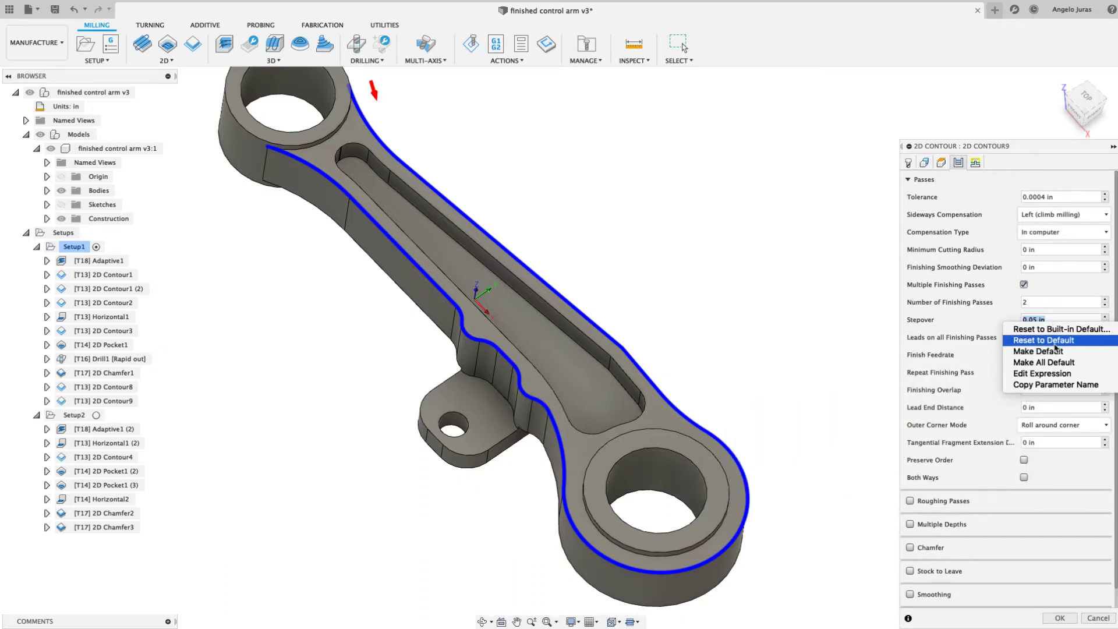
{"action": "left_click", "coordinate": [1042, 373]}
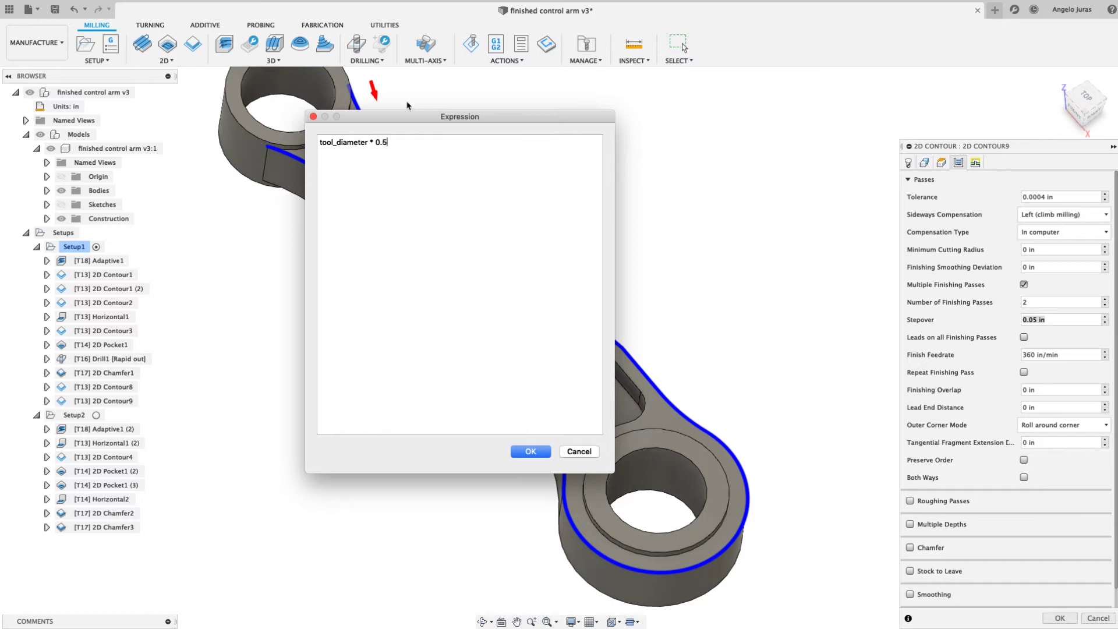
- Replace the Stepover expression with tool_diameter*0.5, using the autocomplete entry
{"action": "left_click_drag", "start_coordinate": [393, 143], "coordinate": [320, 141]}
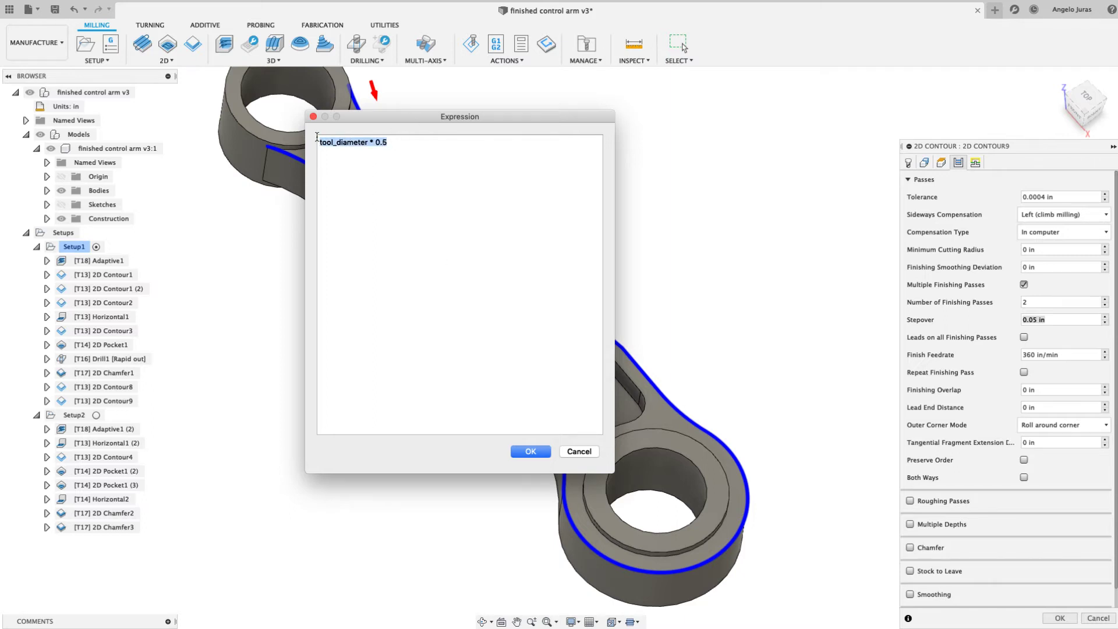
{"action": "key", "text": "BackSpace"}
{"action": "type", "text": "tool_"}
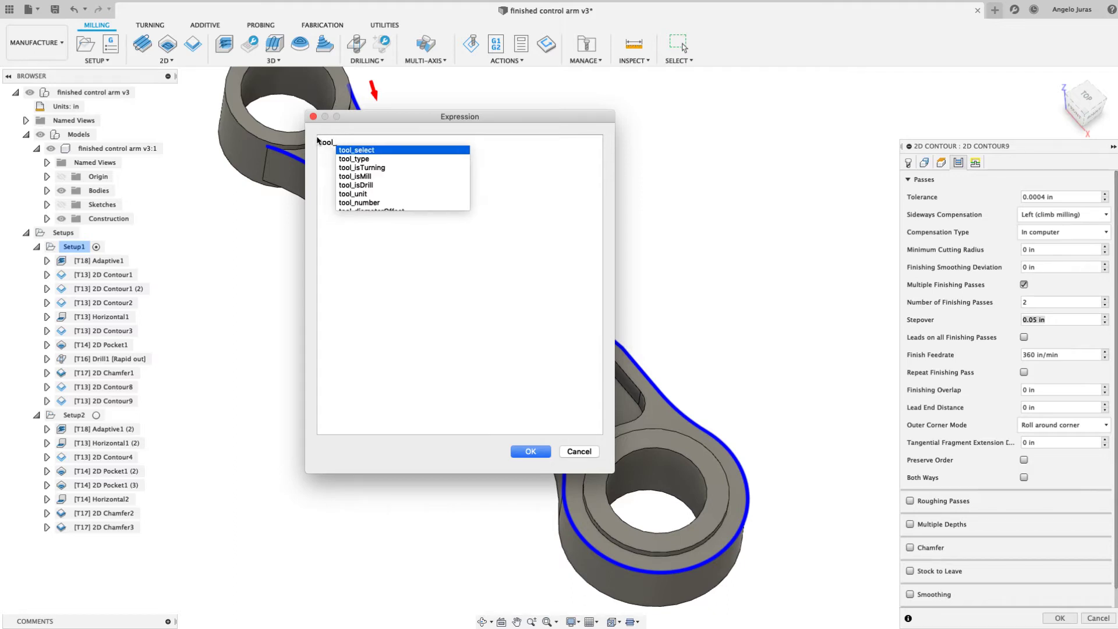
{"action": "type", "text": "di"}
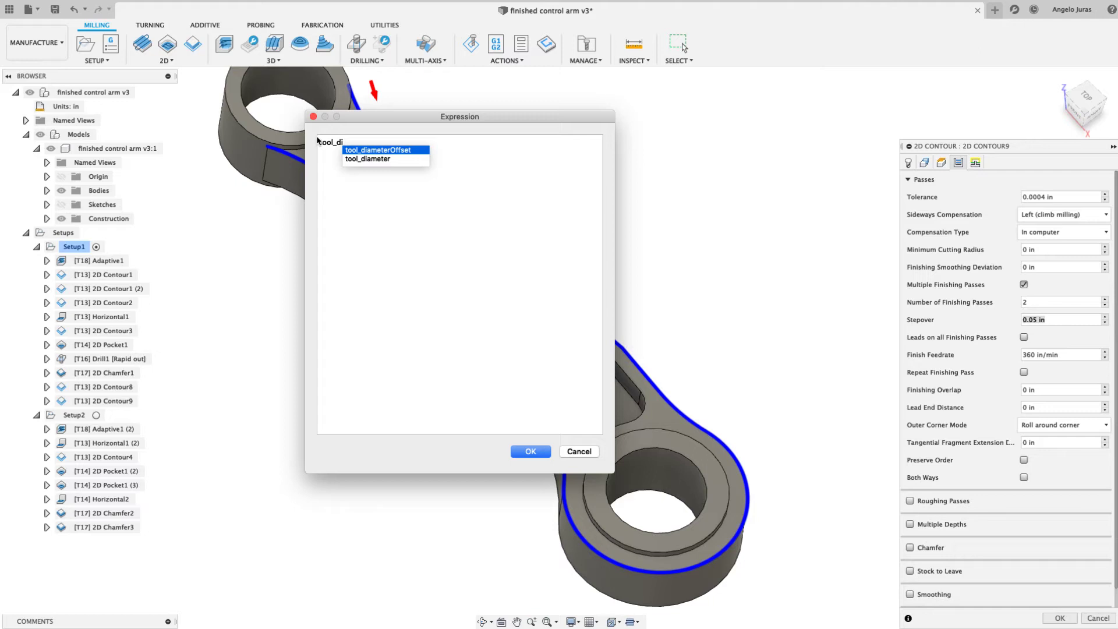
{"action": "type", "text": "am"}
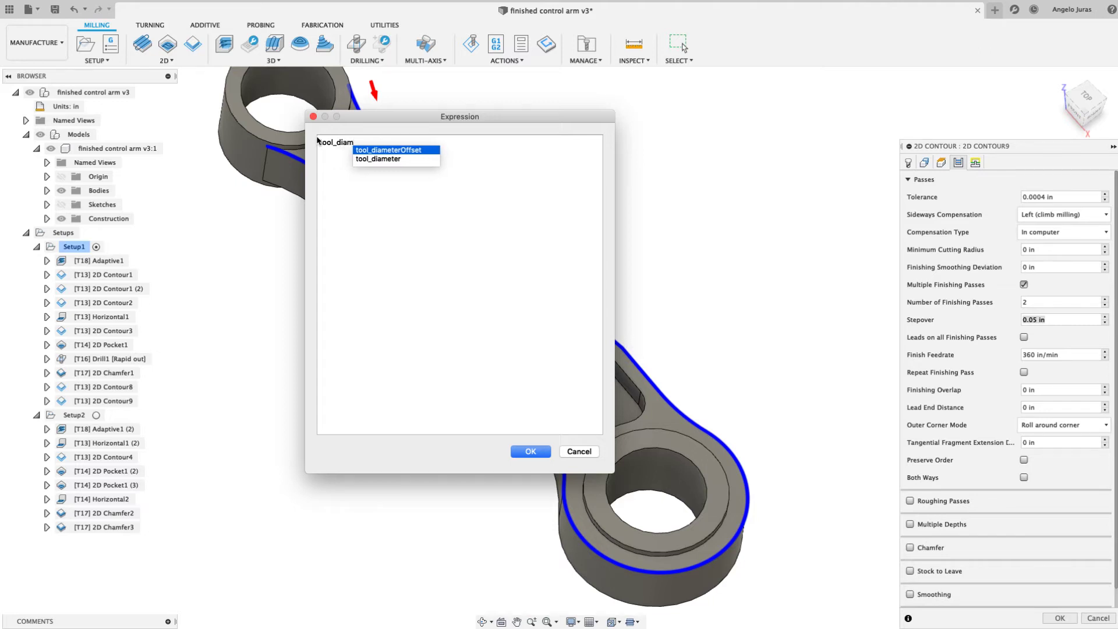
{"action": "left_click", "coordinate": [374, 159]}
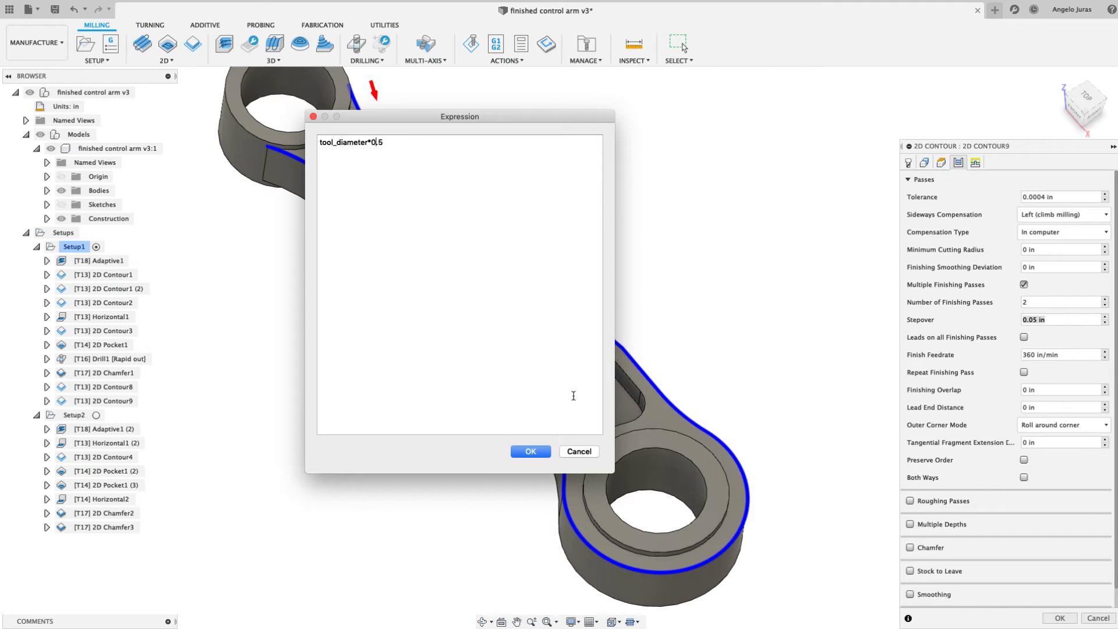
- Apply the 0.25 in stepover expression and make it the default
{"action": "left_click", "coordinate": [527, 452]}
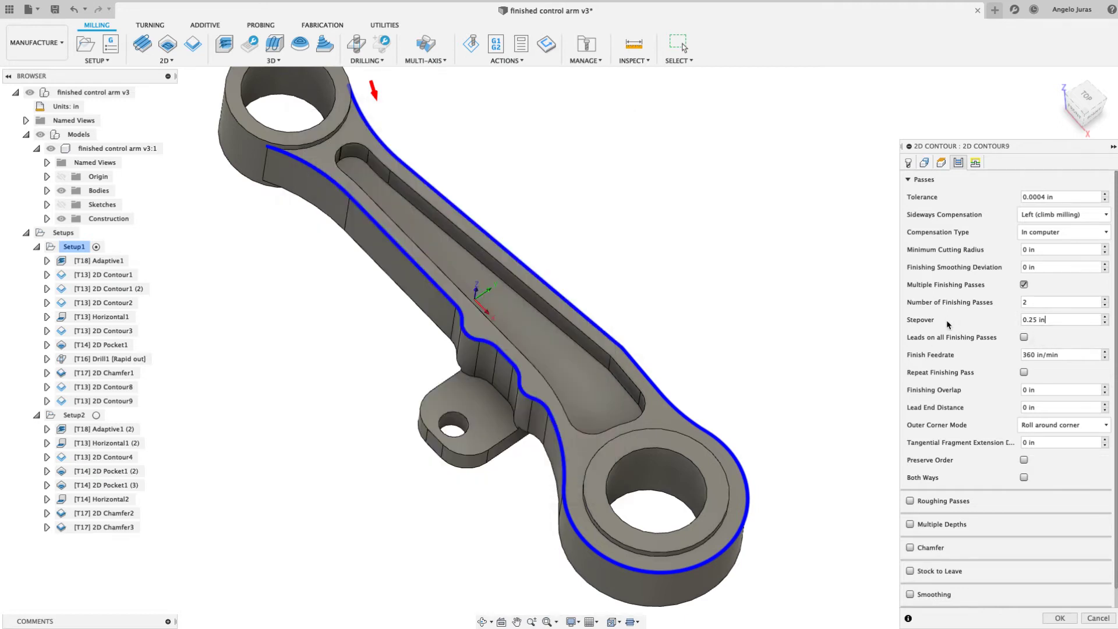
{"action": "right_click", "coordinate": [1047, 320]}
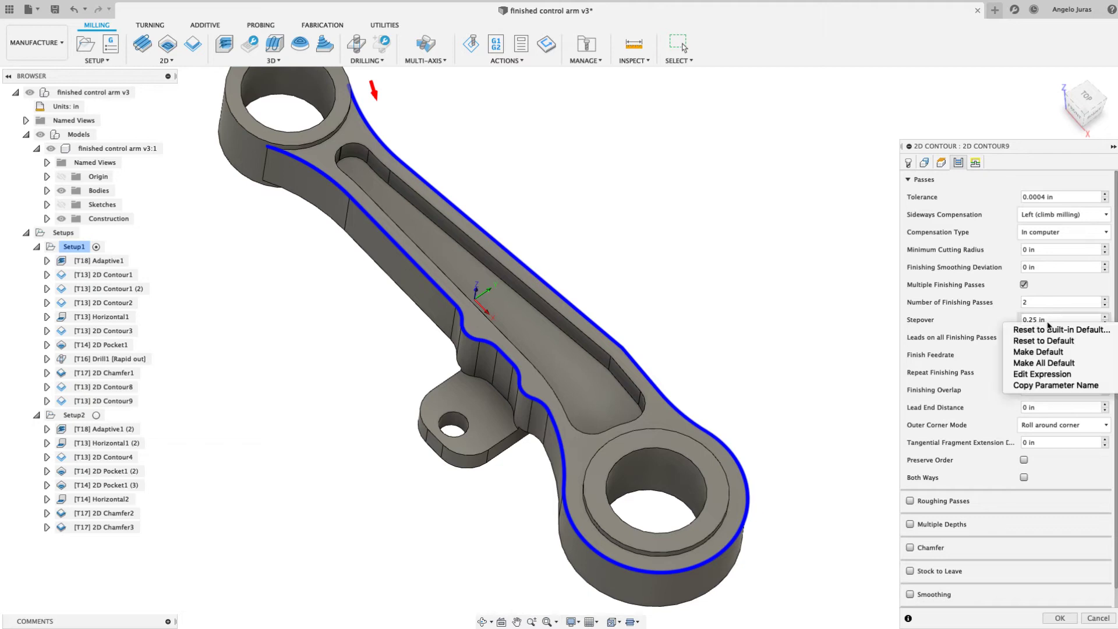
{"action": "left_click", "coordinate": [1039, 353]}
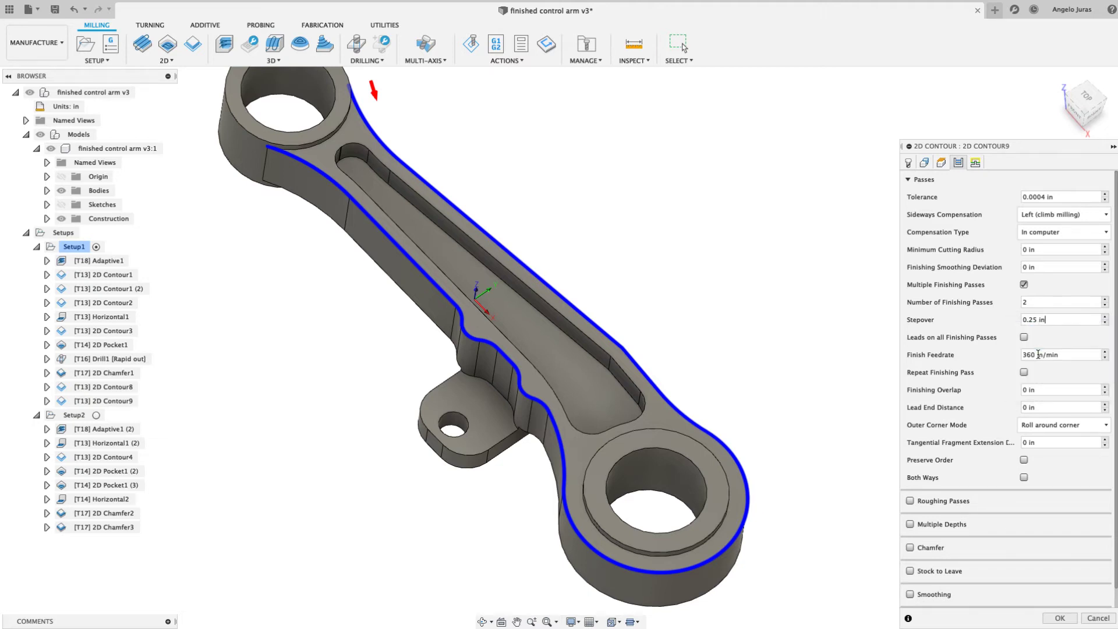
- Set Number of Finishing Passes to 10 and confirm the contour settings
{"action": "left_click", "coordinate": [1056, 619]}
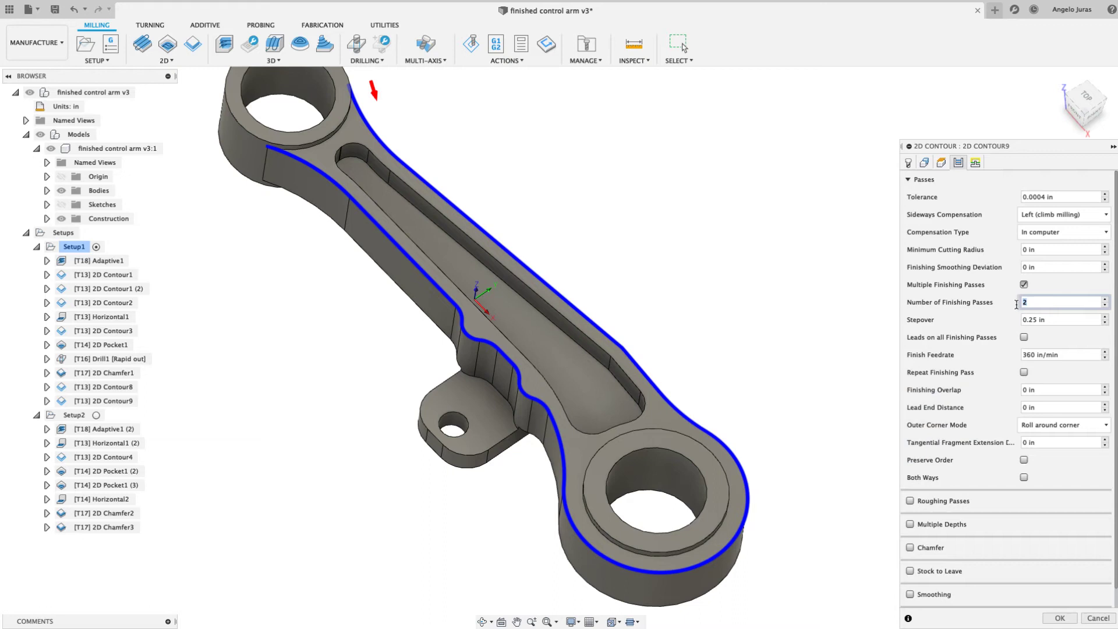
{"action": "double_click", "coordinate": [1023, 302]}
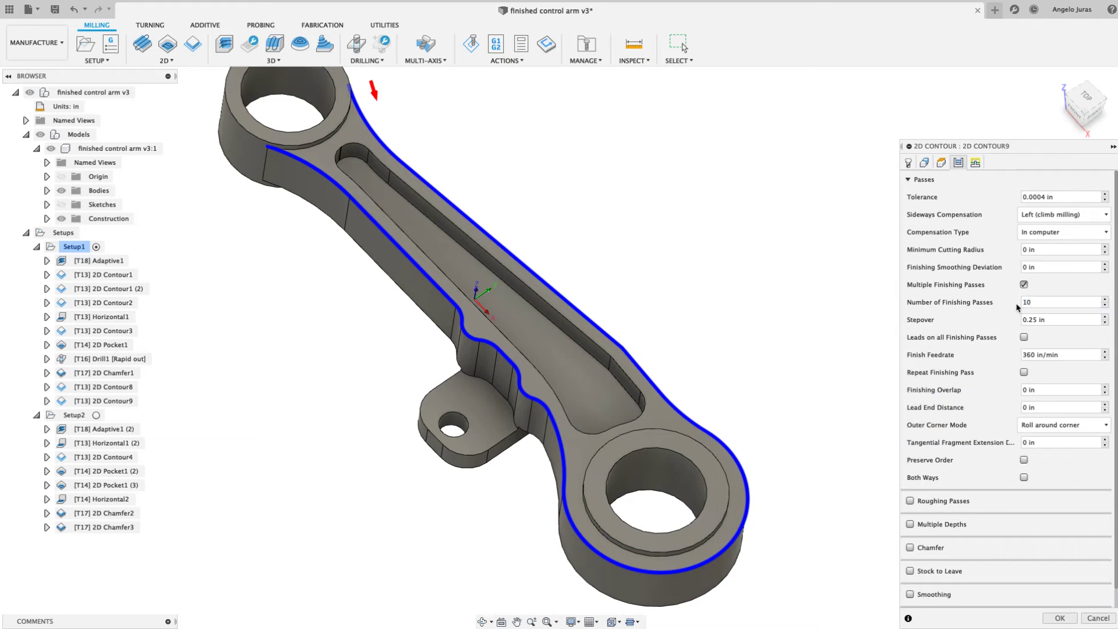
{"action": "left_click", "coordinate": [1069, 624]}
- Generate the ten-pass toolpath, zoom in, and bring up 2D Contour9's context menu
{"action": "key", "text": "Return"}
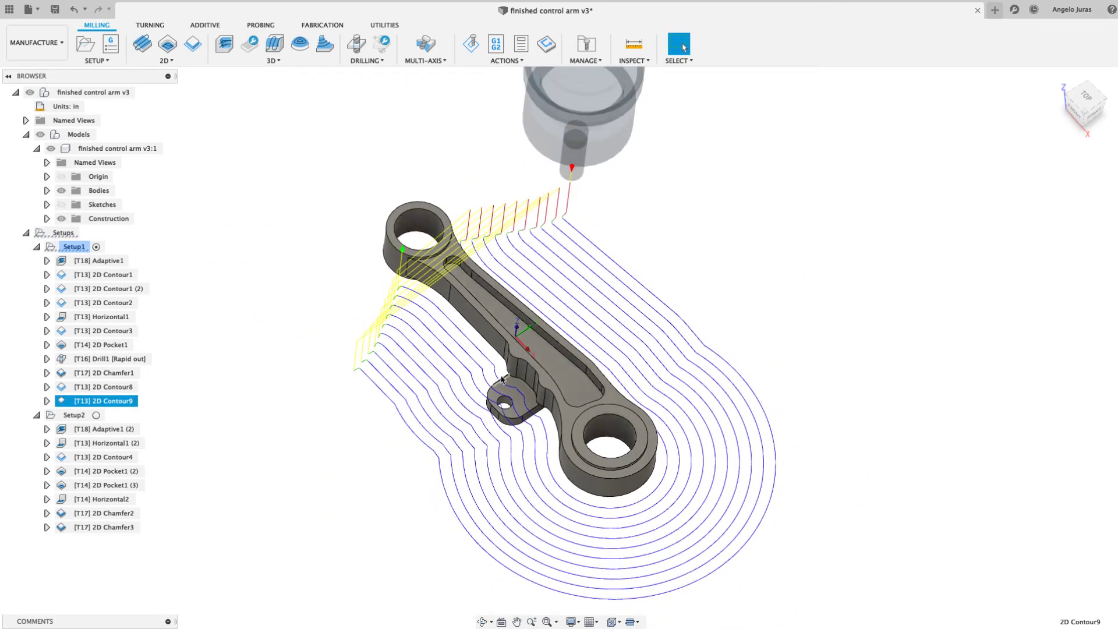
{"action": "scroll", "coordinate": [473, 343], "scroll_direction": "up", "scroll_amount": 3}
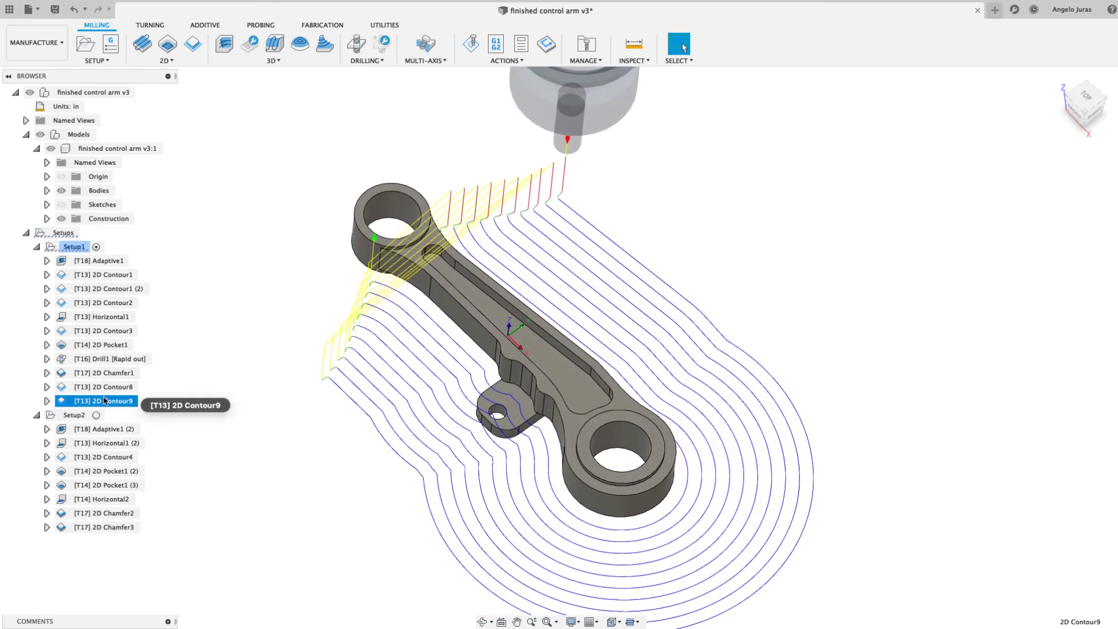
{"action": "right_click", "coordinate": [124, 400]}
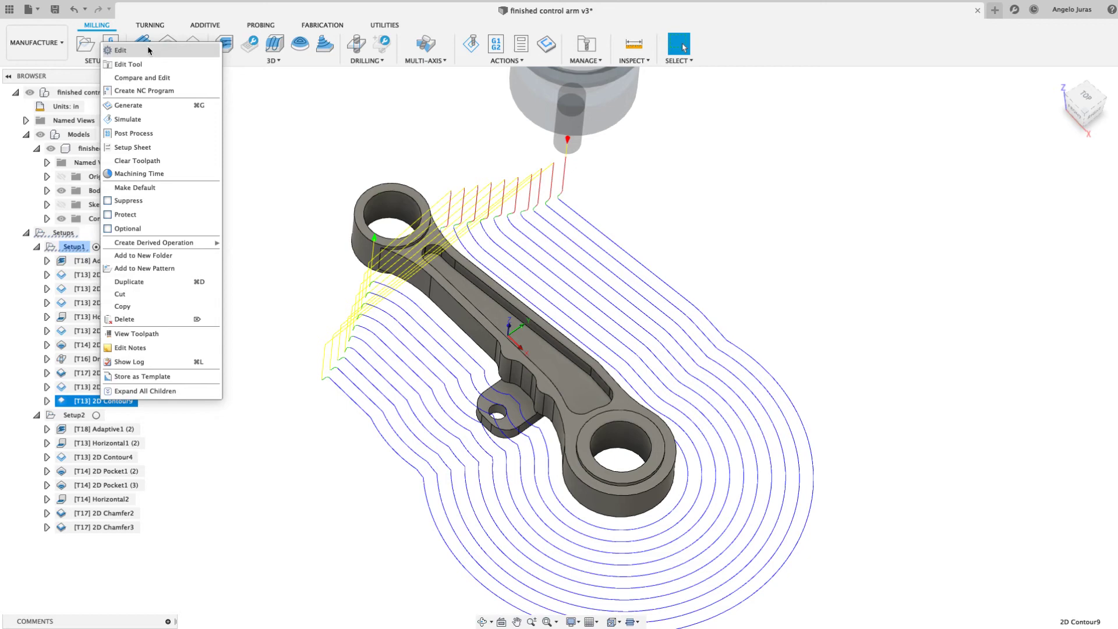
- Enable Stock Contours on 2D Contour9 with the small tab's outline and regenerate the toolpath
{"action": "left_click", "coordinate": [120, 50]}
{"action": "left_click", "coordinate": [926, 163]}
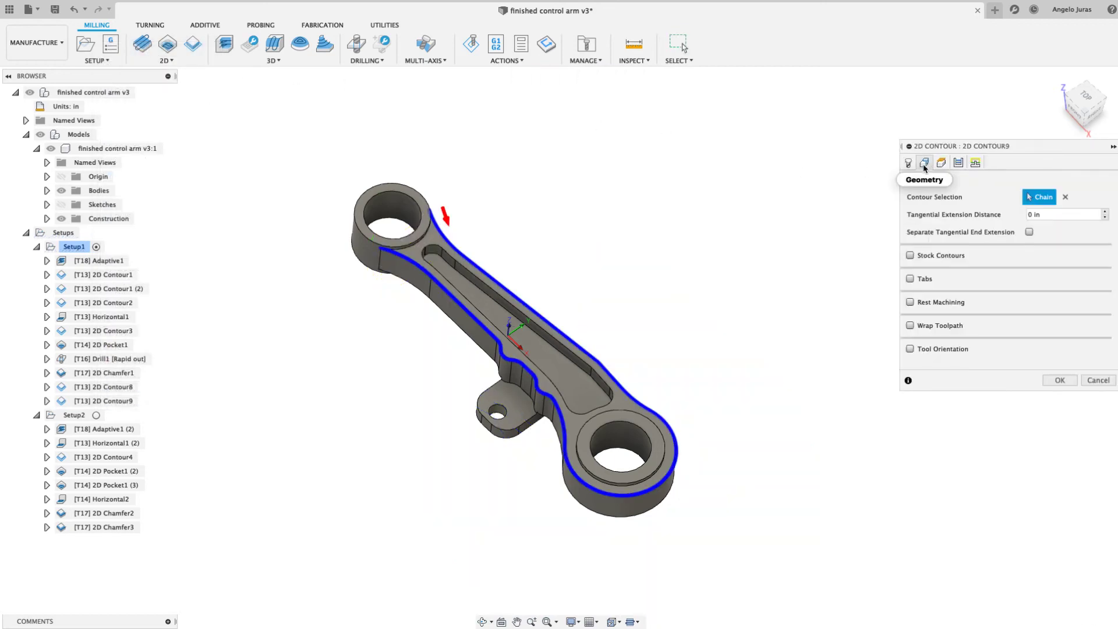
{"action": "left_click", "coordinate": [911, 256]}
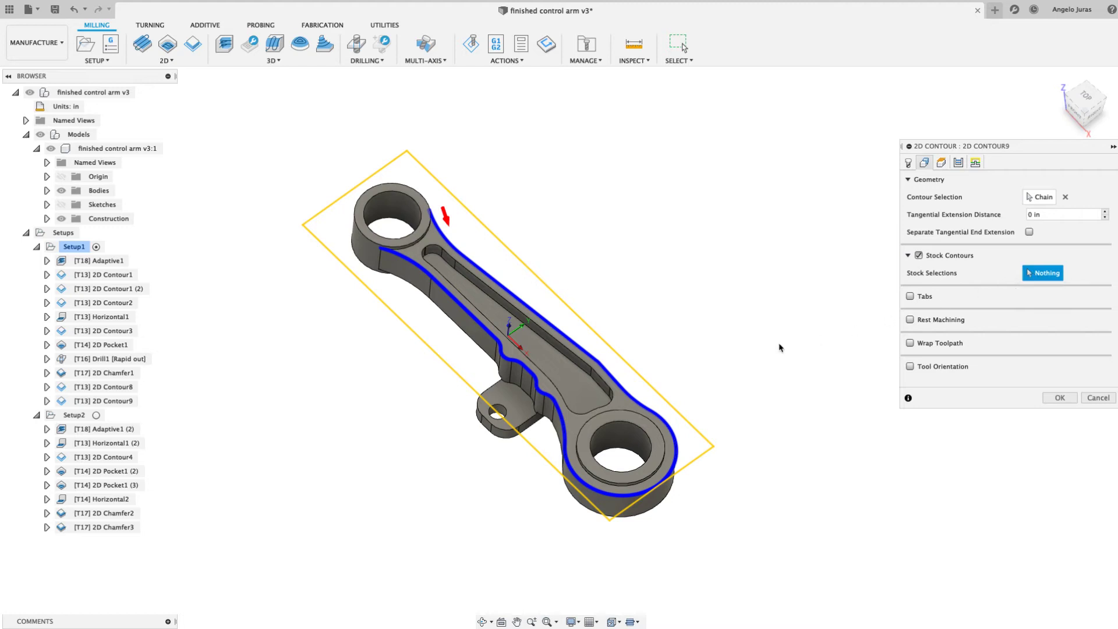
{"action": "left_click", "coordinate": [534, 419]}
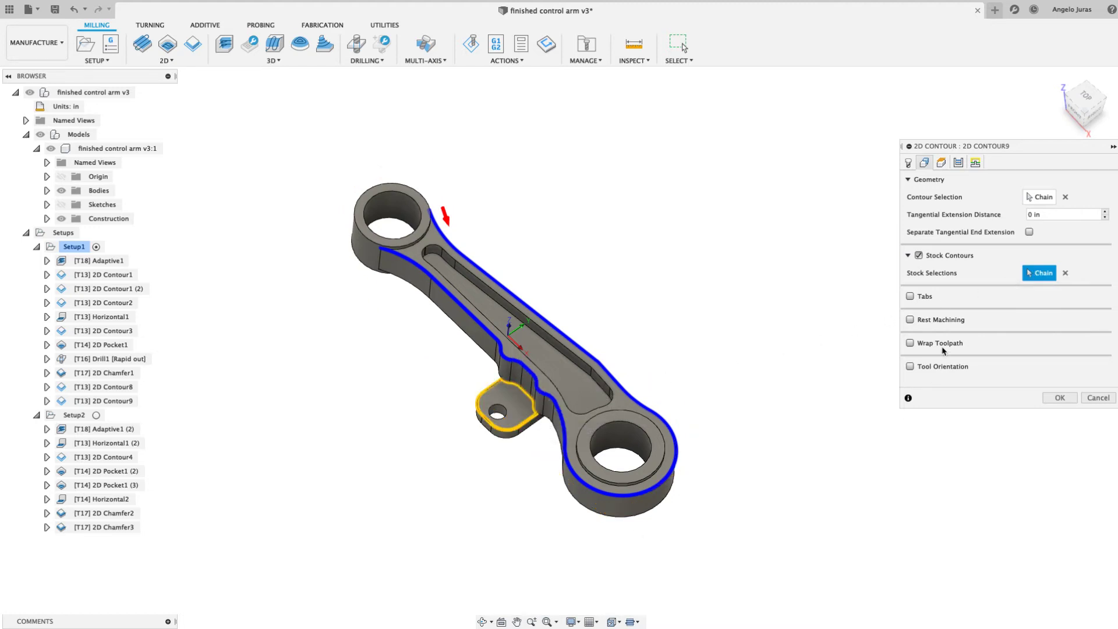
{"action": "left_click", "coordinate": [1058, 398]}
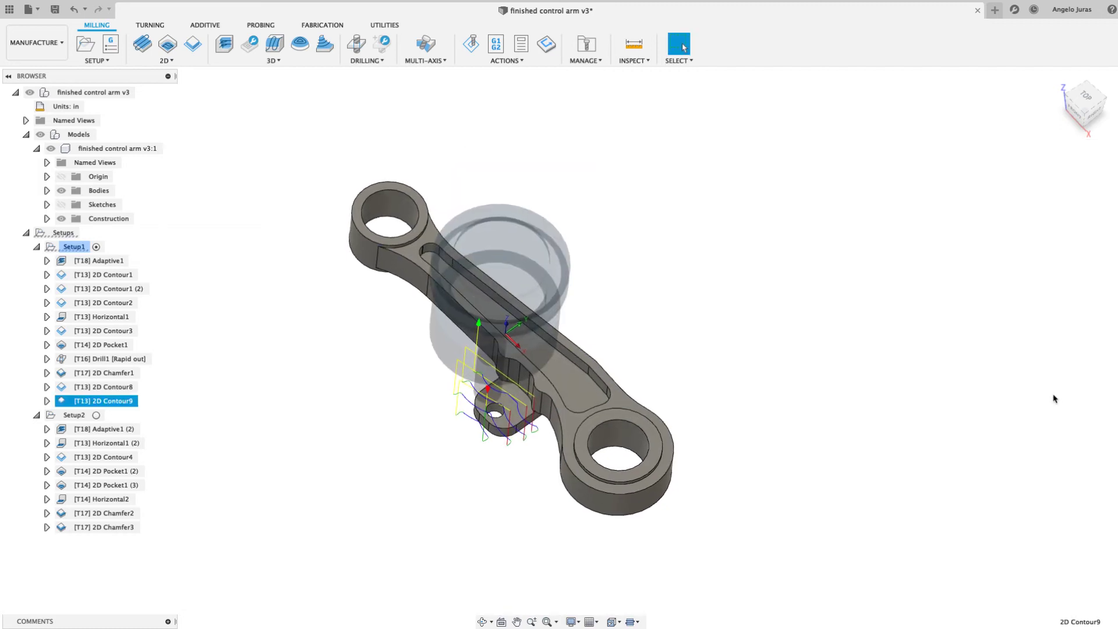
{"action": "scroll", "coordinate": [1054, 398], "scroll_direction": "up", "scroll_amount": 5}
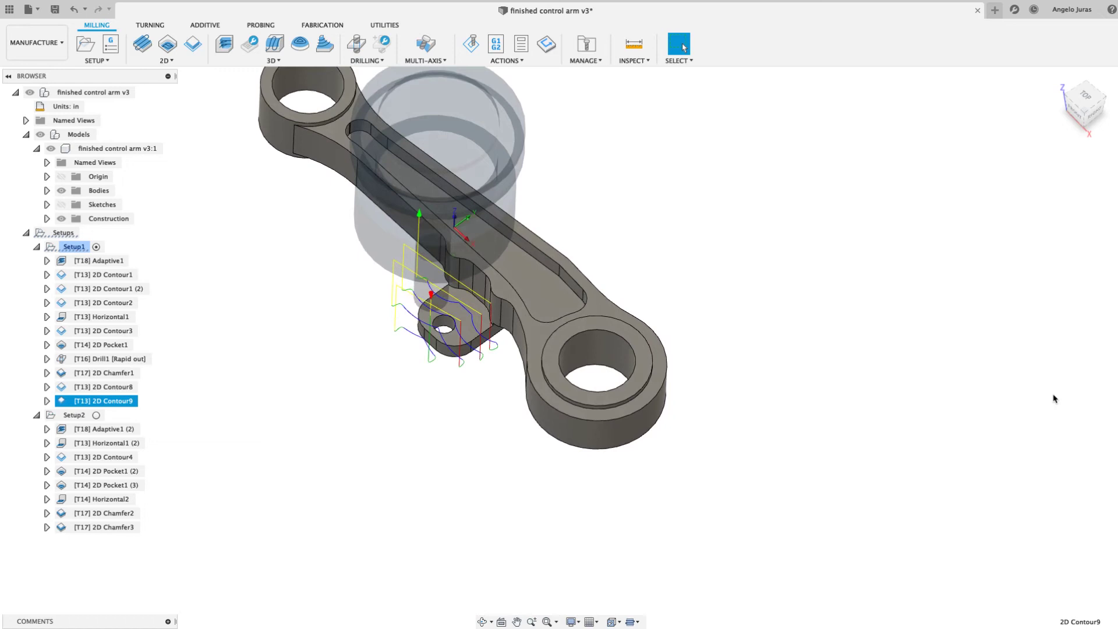